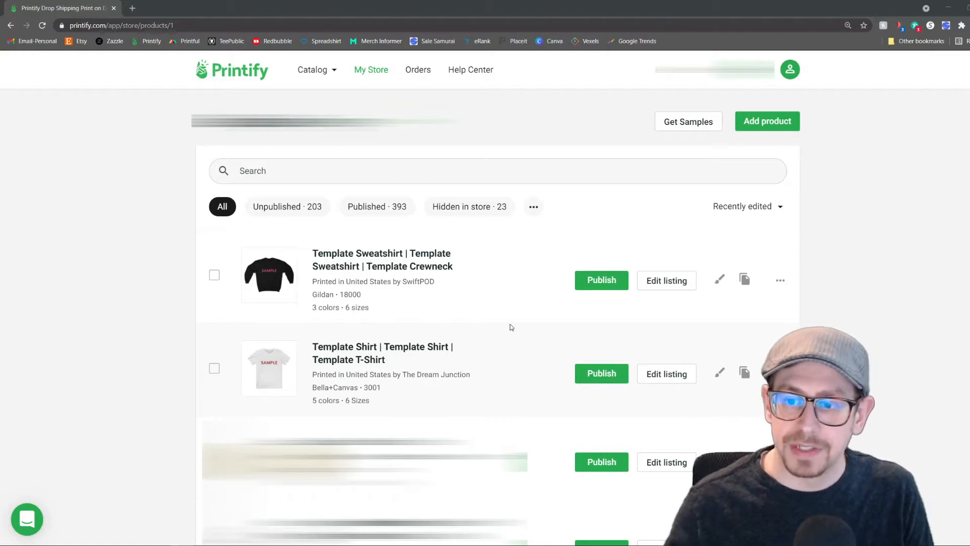
Review the Template Shirt's variant sizes and colours in the design editor, then close the overview
left_click(720, 374)
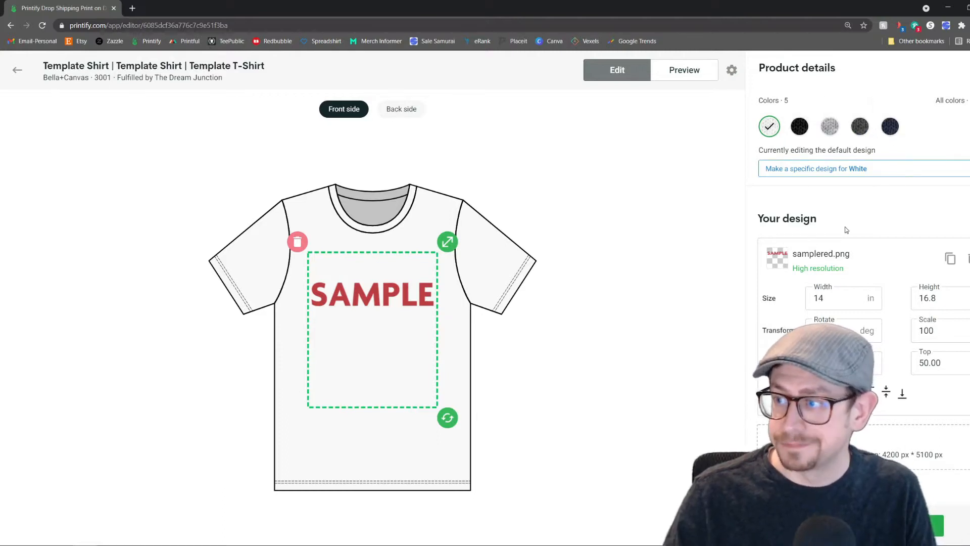
left_click(732, 70)
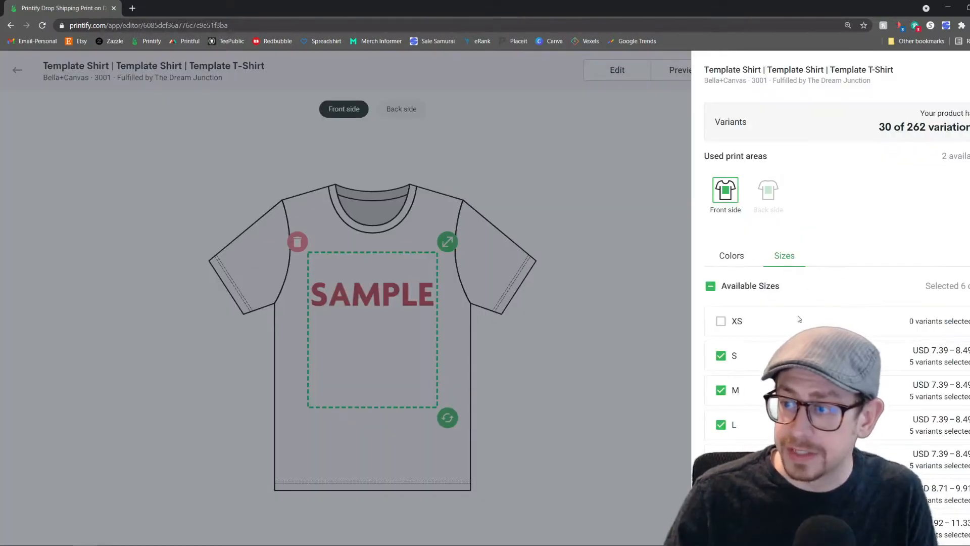
scroll(833, 228, "down", 1)
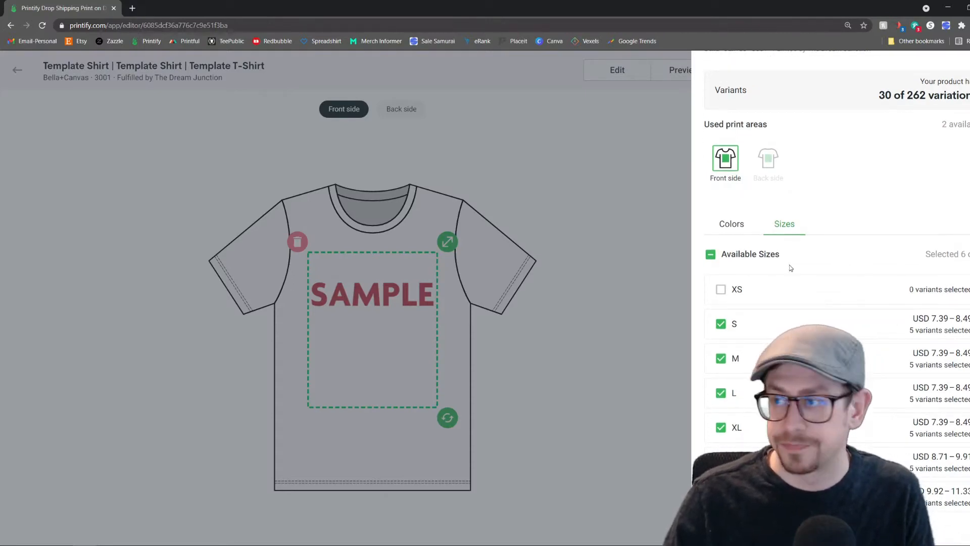
left_click(628, 354)
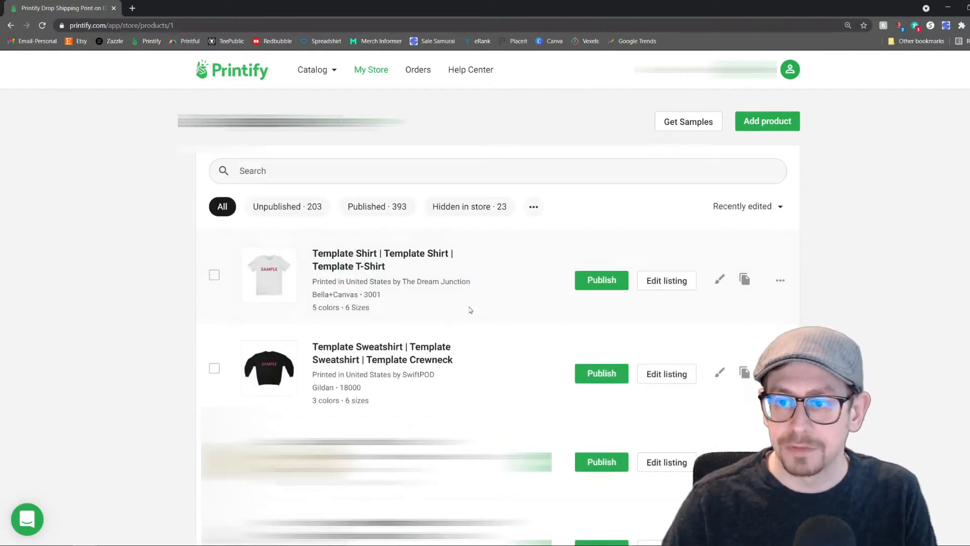
Open the Template Shirt listing details and place the cursor at the end of its title
left_click(667, 280)
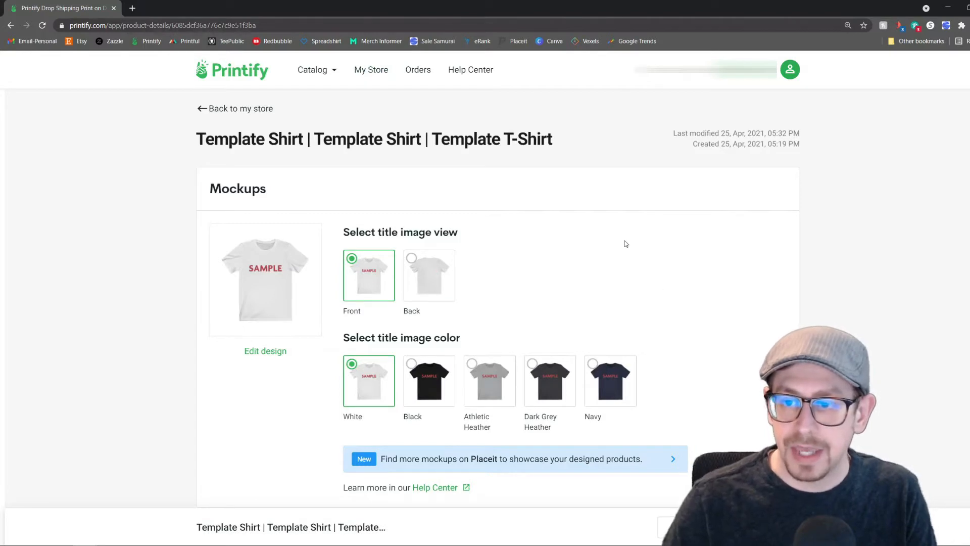
scroll(624, 241, "down", 5)
scroll(624, 240, "down", 5)
scroll(624, 241, "down", 5)
scroll(626, 243, "up", 1)
left_click_drag(463, 182, 217, 186)
left_click(478, 183)
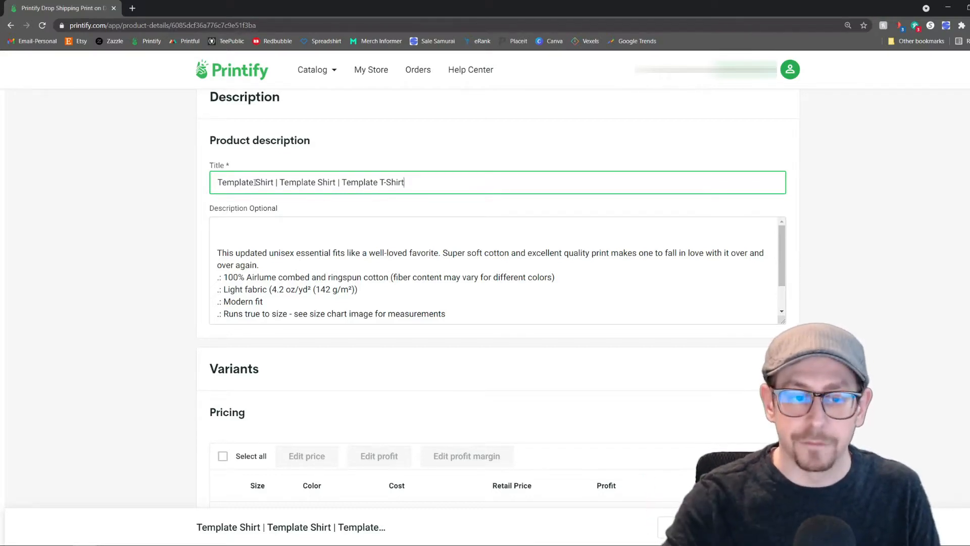
left_click(330, 228)
left_click_drag(781, 236, 787, 242)
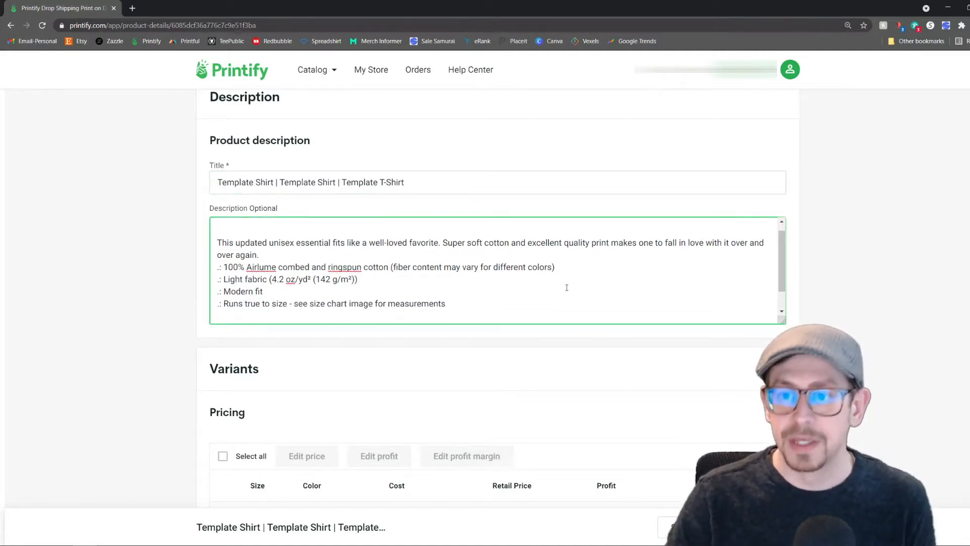
left_click(491, 300)
left_click_drag(458, 304, 219, 227)
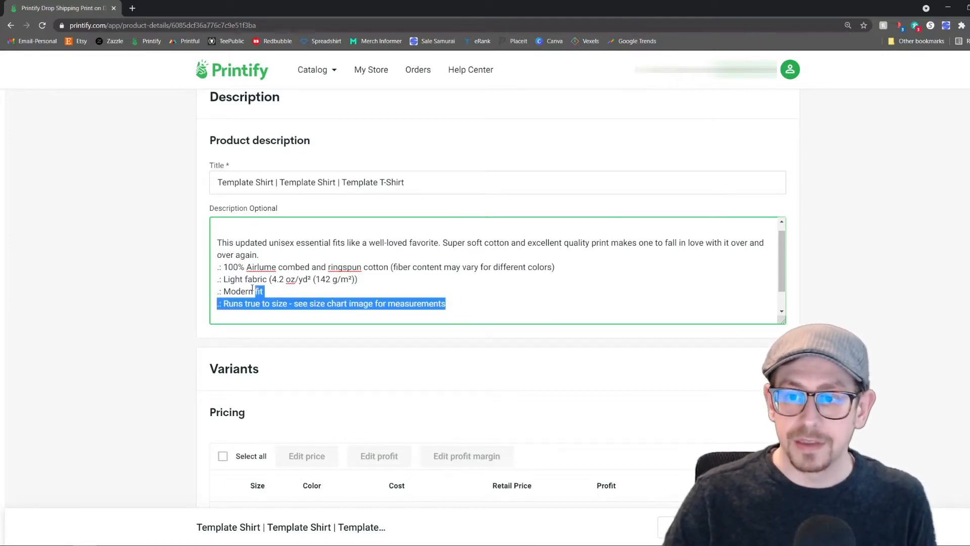
left_click(436, 286)
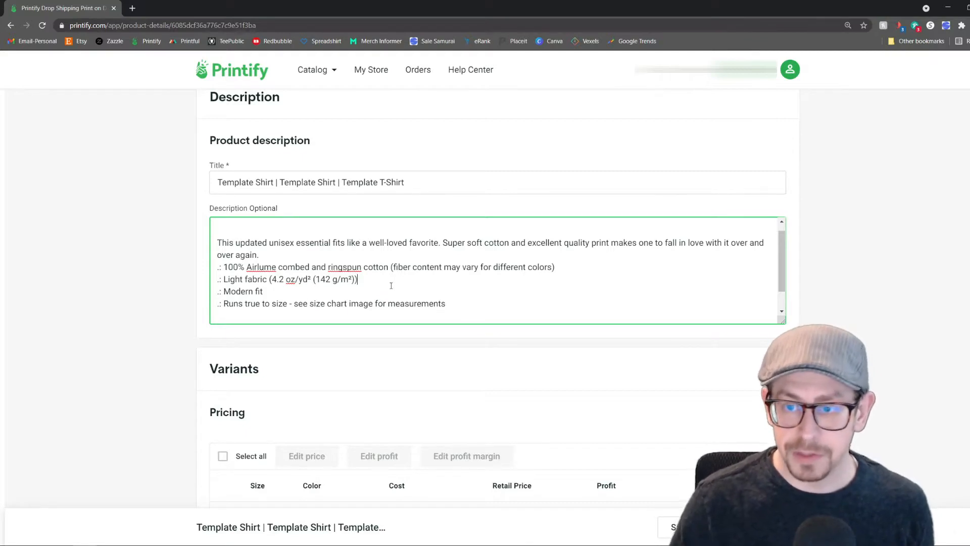
left_click_drag(223, 267, 441, 277)
left_click(441, 291)
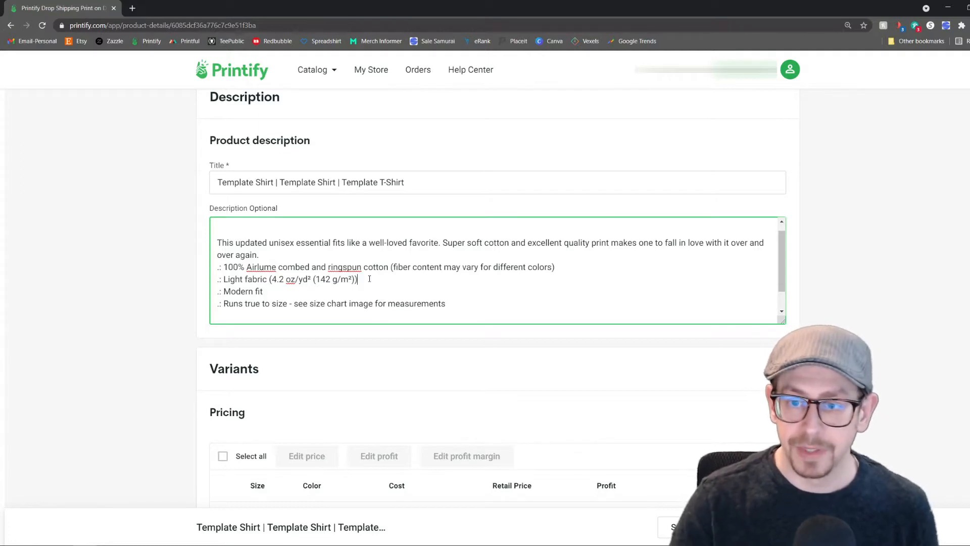
scroll(326, 267, "down", 2)
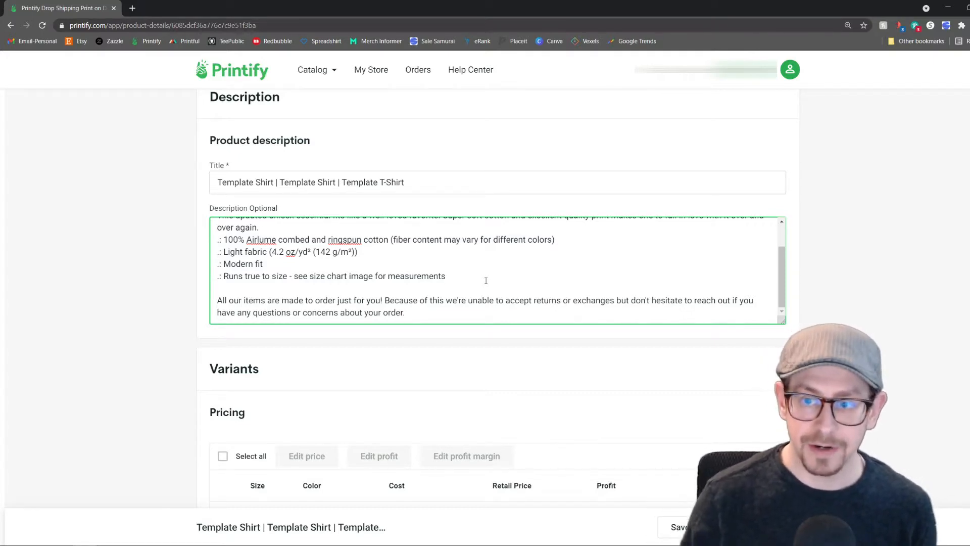
scroll(486, 281, "up", 3)
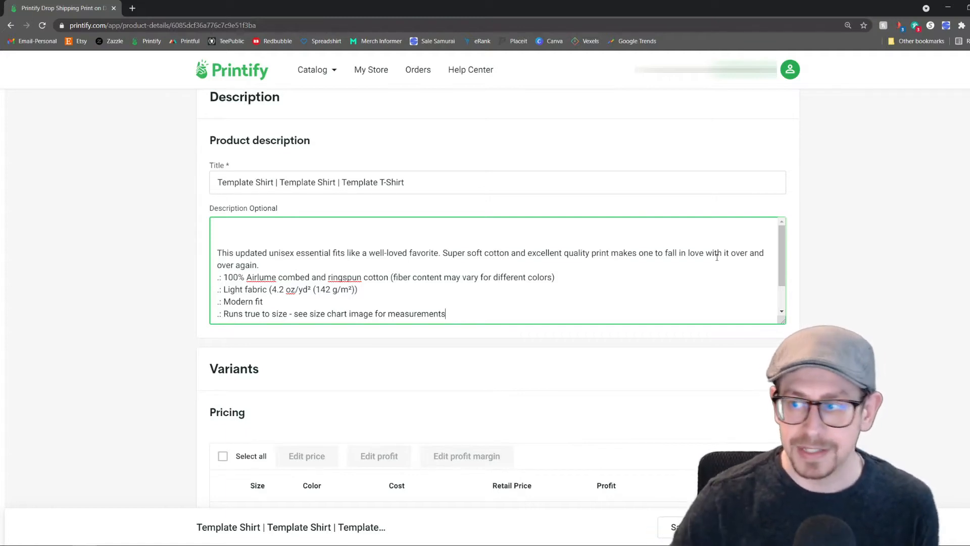
Paste the made-to-order, no-returns paragraph at the end of the shirt description
key("Return")
key("Return")
type("All our items are made to order just for you! Because of this we're unable to accept returns or exchanges but don't hesitate to reach out if you have any questions or concerns about your order.")
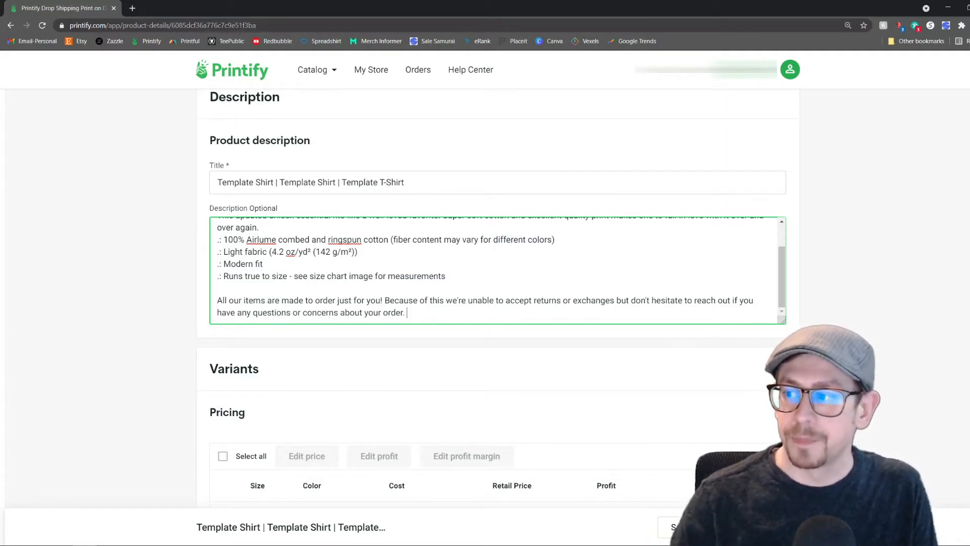
scroll(536, 233, "down", 4)
scroll(535, 233, "down", 3)
scroll(535, 233, "down", 1)
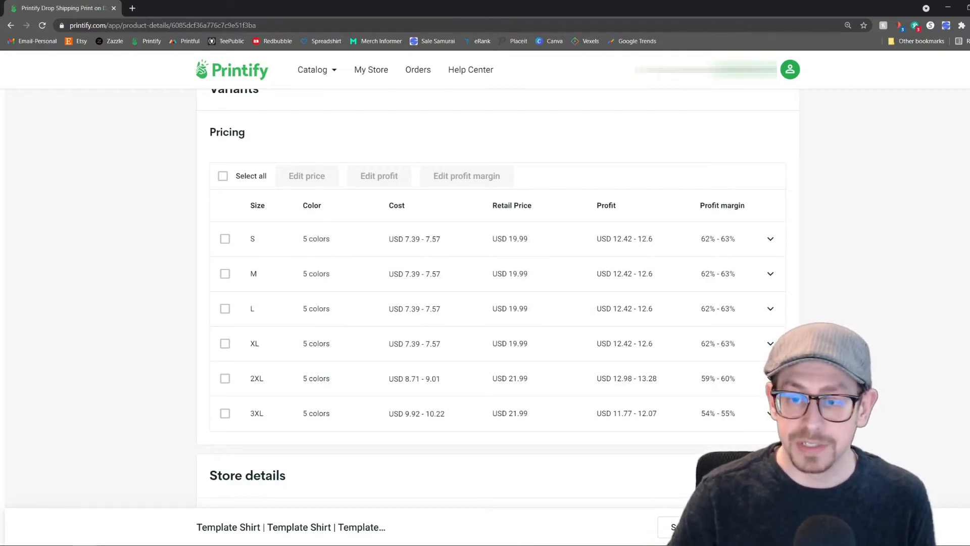
scroll(243, 413, "down", 3)
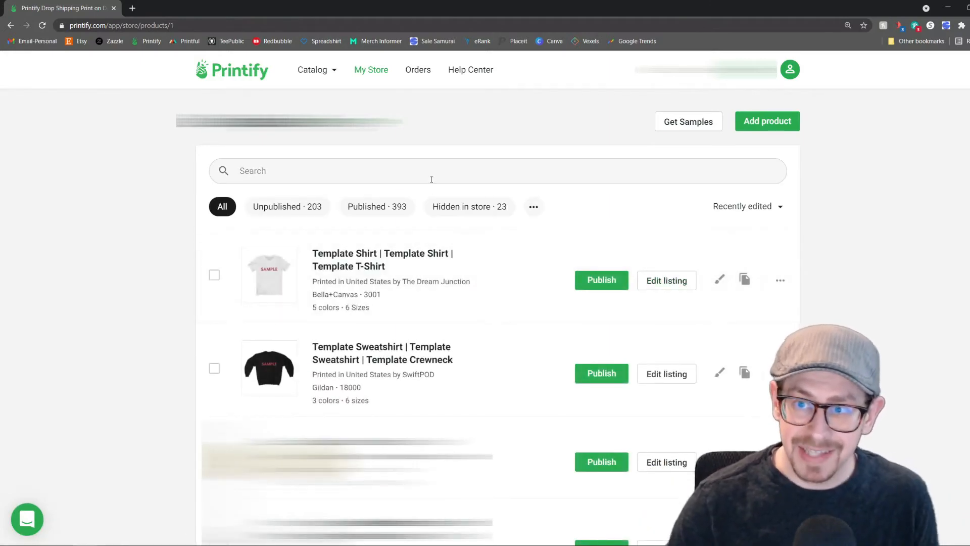
left_click(313, 69)
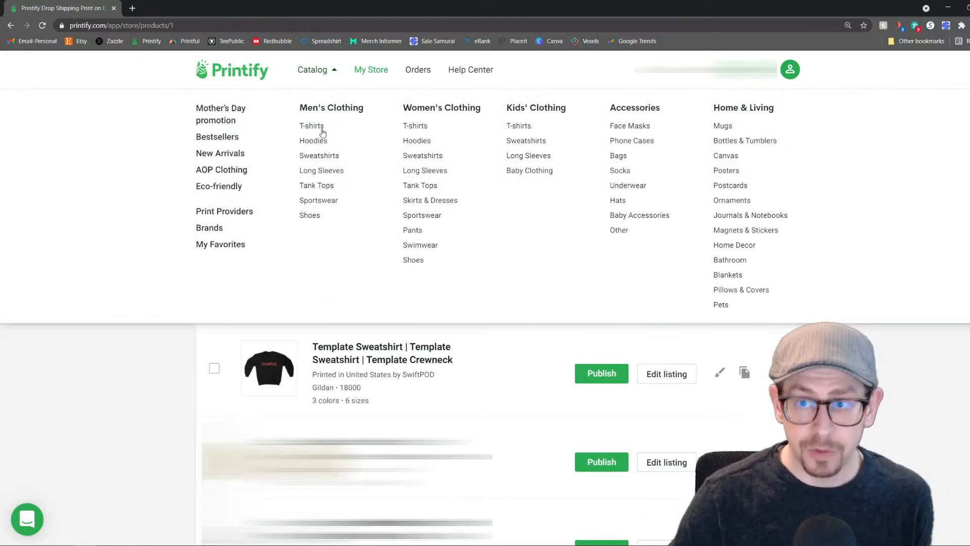
left_click(312, 126)
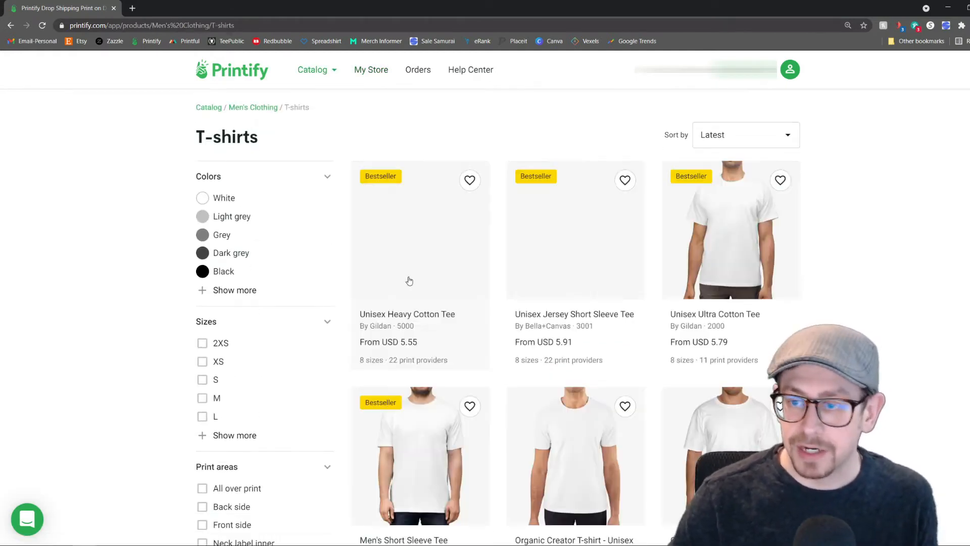
left_click(565, 264)
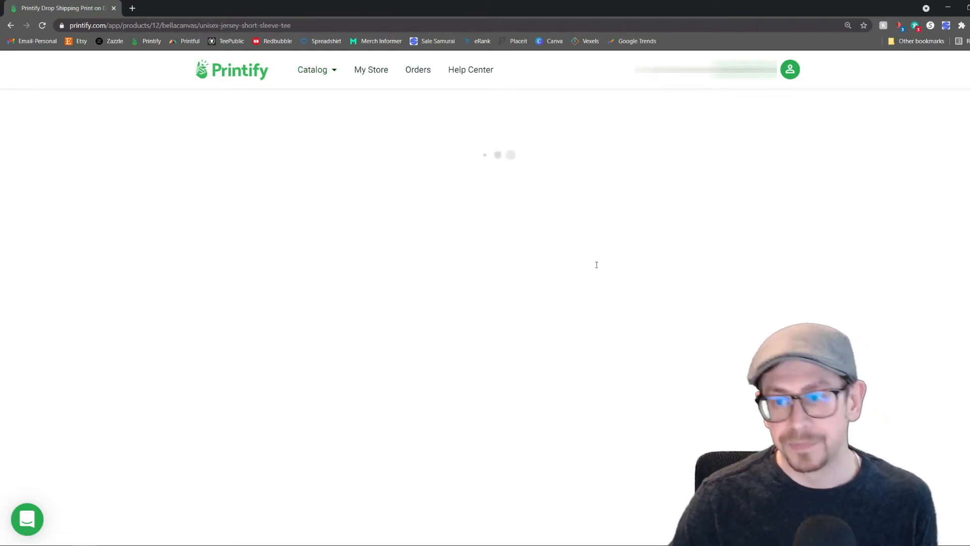
scroll(816, 304, "down", 4)
scroll(817, 304, "down", 3)
scroll(813, 307, "down", 4)
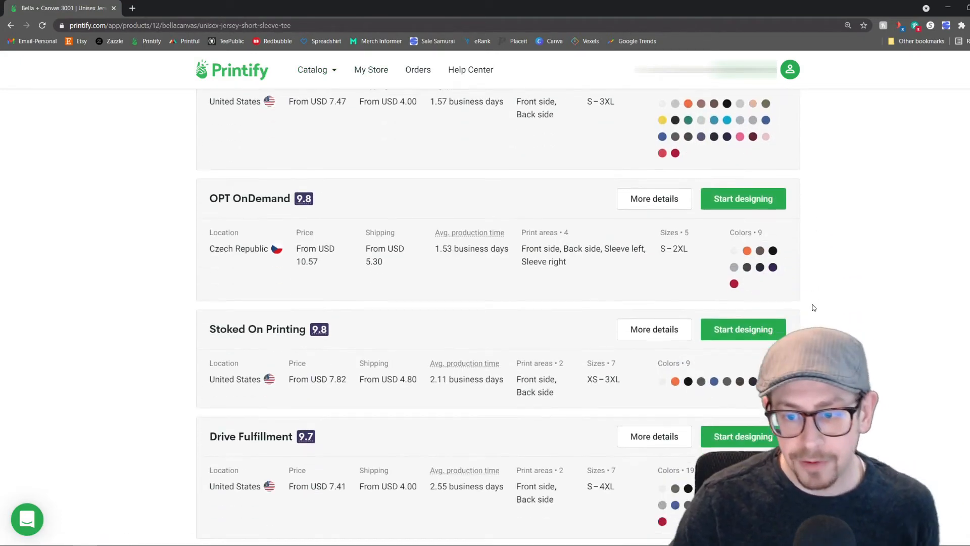
scroll(812, 307, "down", 4)
scroll(813, 307, "down", 3)
scroll(810, 304, "down", 3)
scroll(810, 304, "down", 3)
scroll(809, 308, "down", 1)
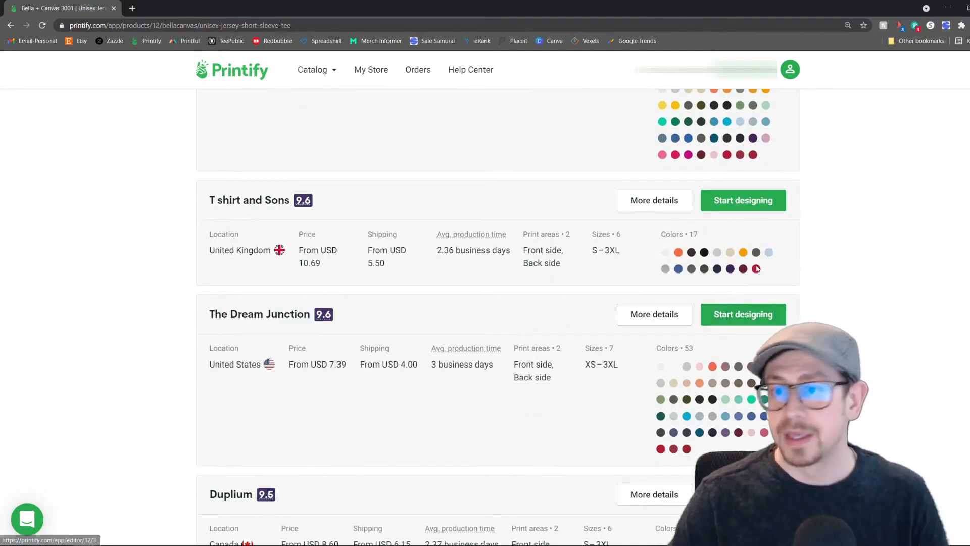
left_click(370, 69)
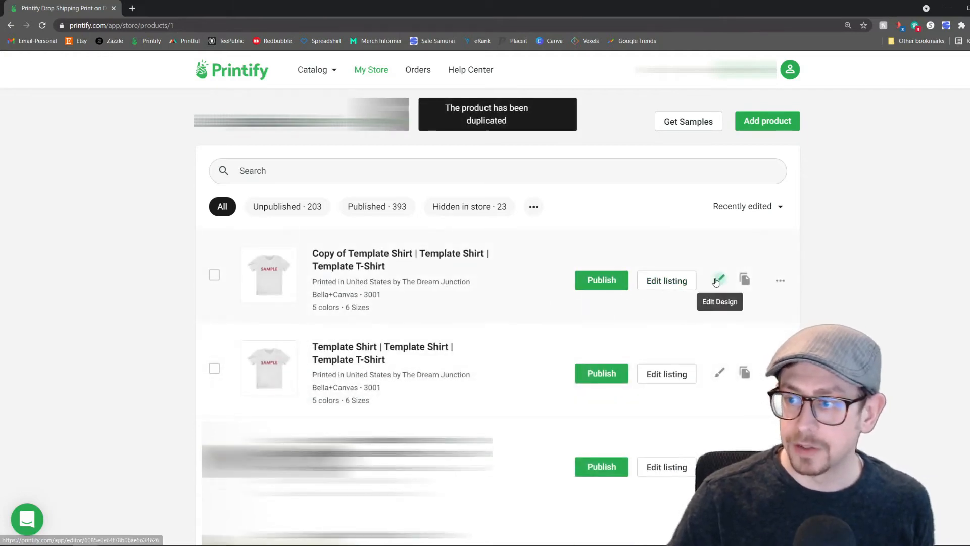
Remove the SAMPLE artwork from the copied T-shirt's design, leaving an empty print area
left_click(717, 280)
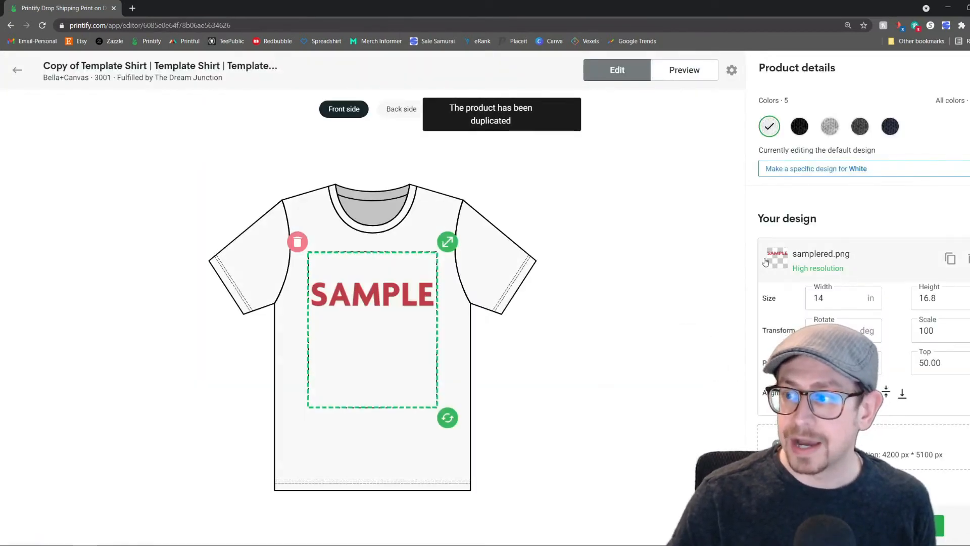
left_click(967, 258)
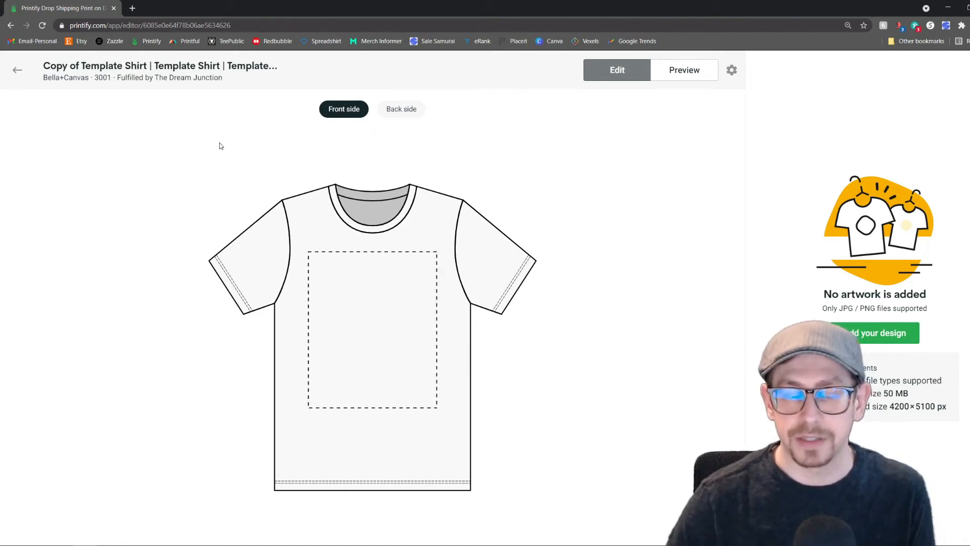
Leave the design editor and return to the store's product list
left_click(17, 70)
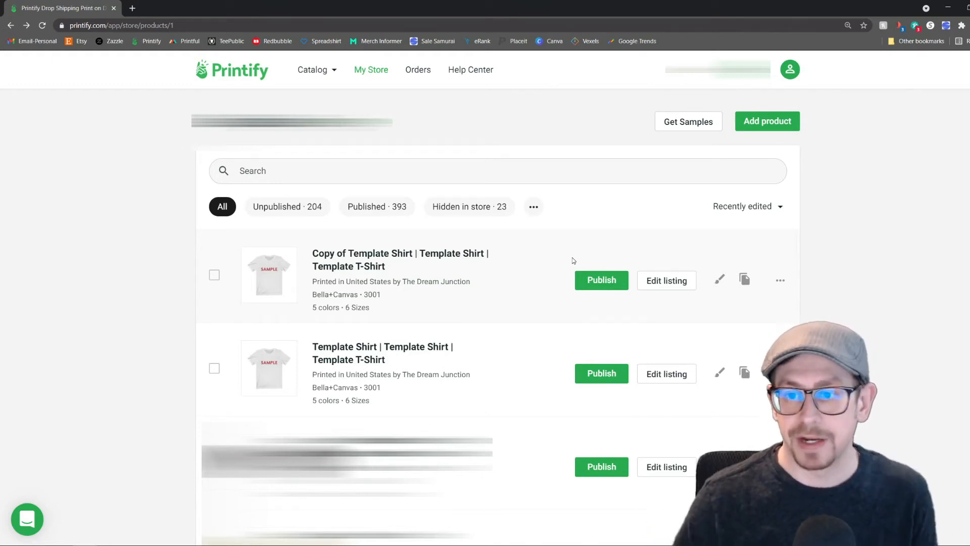
scroll(854, 230, "down", 2)
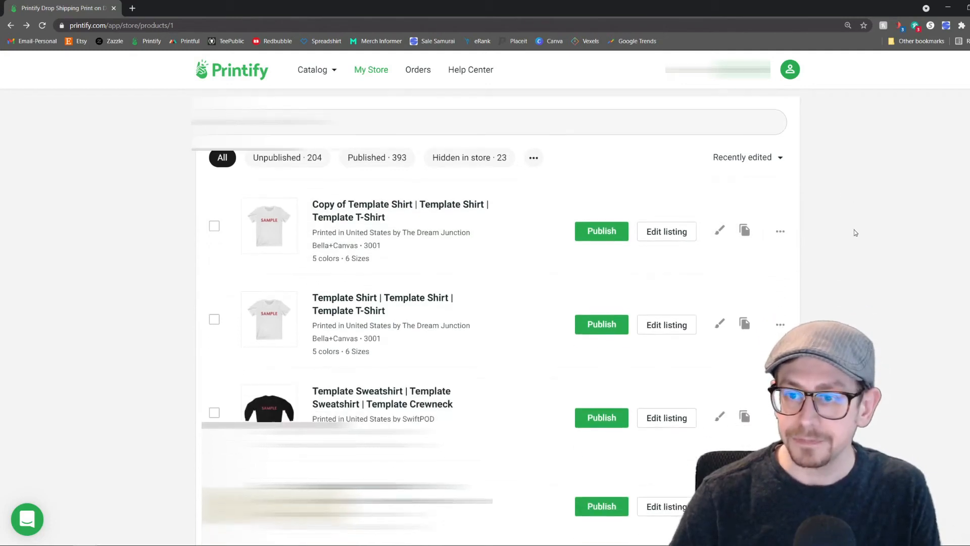
scroll(855, 230, "down", 2)
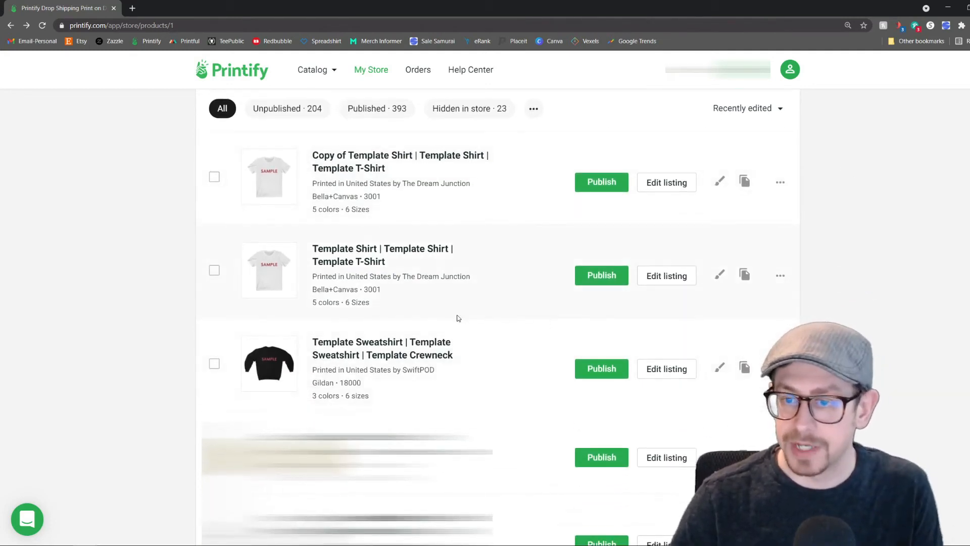
scroll(458, 317, "down", 1)
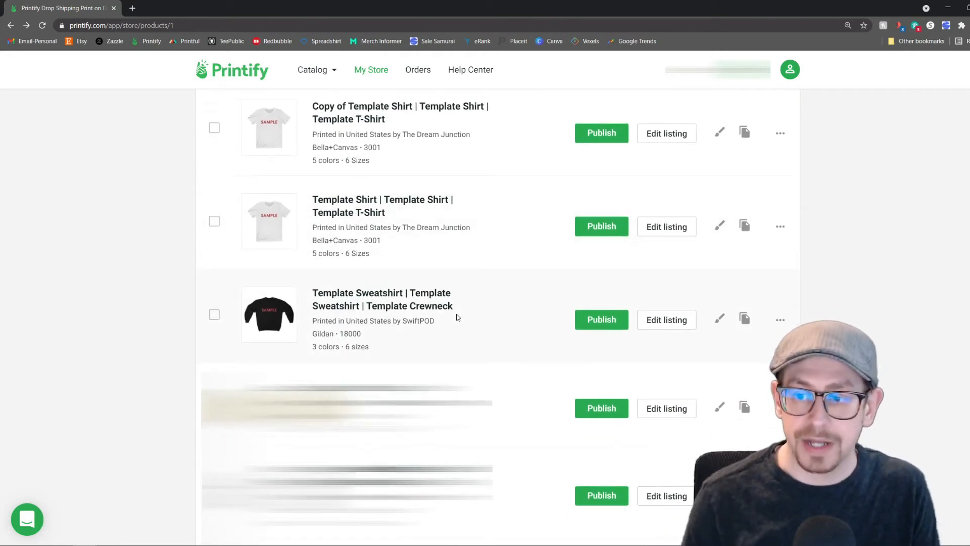
scroll(457, 317, "up", 3)
scroll(449, 318, "down", 1)
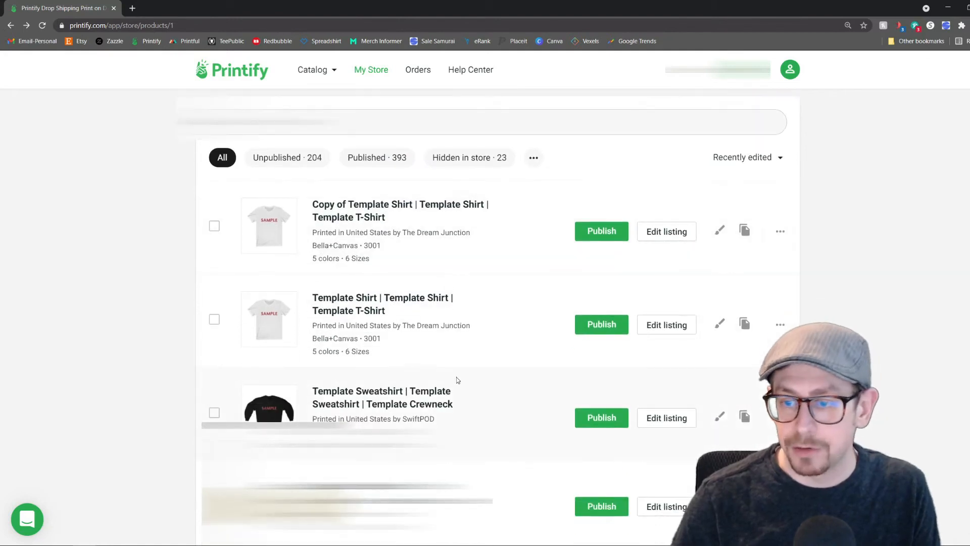
scroll(456, 376, "down", 1)
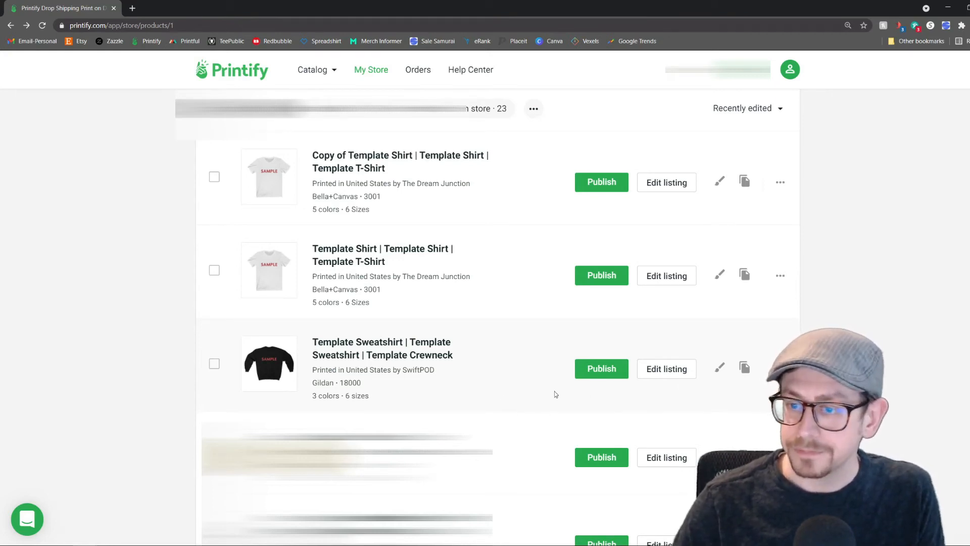
Open the Template Sweatshirt listing and select, then deselect, part of its description text
left_click(666, 368)
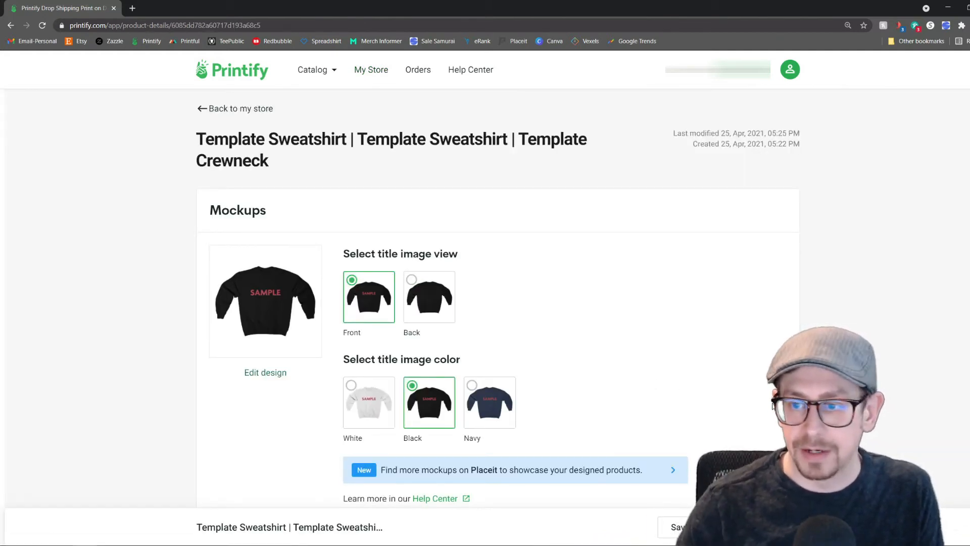
scroll(810, 316, "down", 5)
scroll(810, 315, "down", 5)
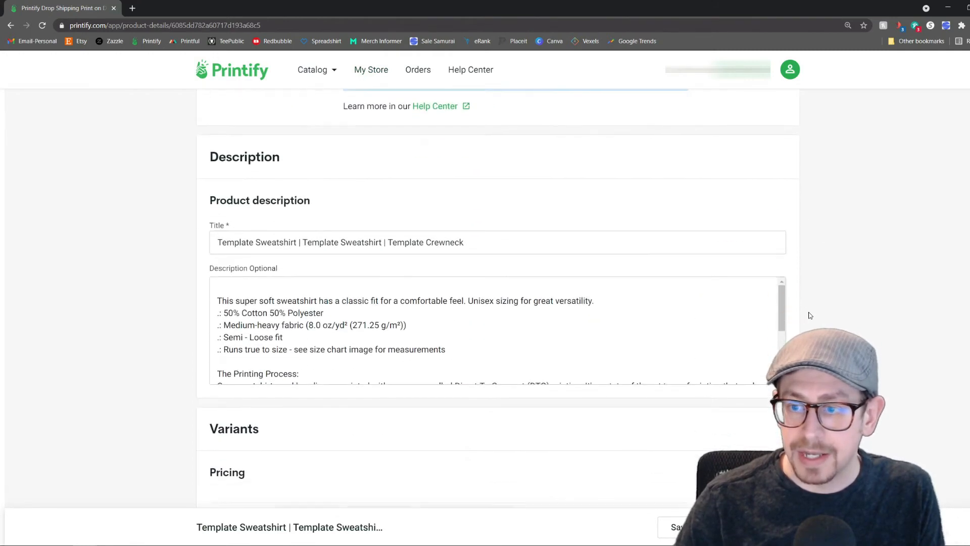
left_click(560, 321)
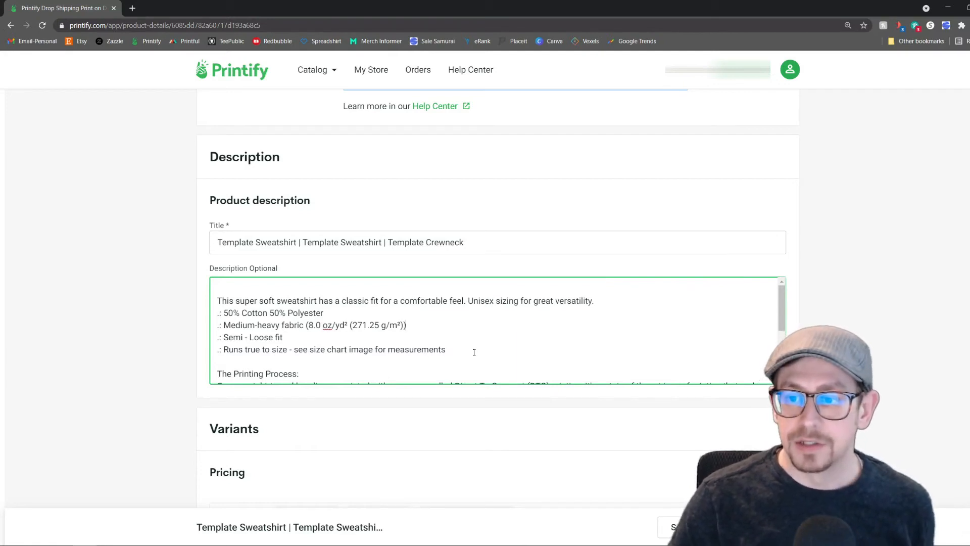
mouse_move(447, 350)
left_mouse_down()
mouse_move(277, 324)
mouse_move(217, 297)
left_mouse_up()
left_click(348, 311)
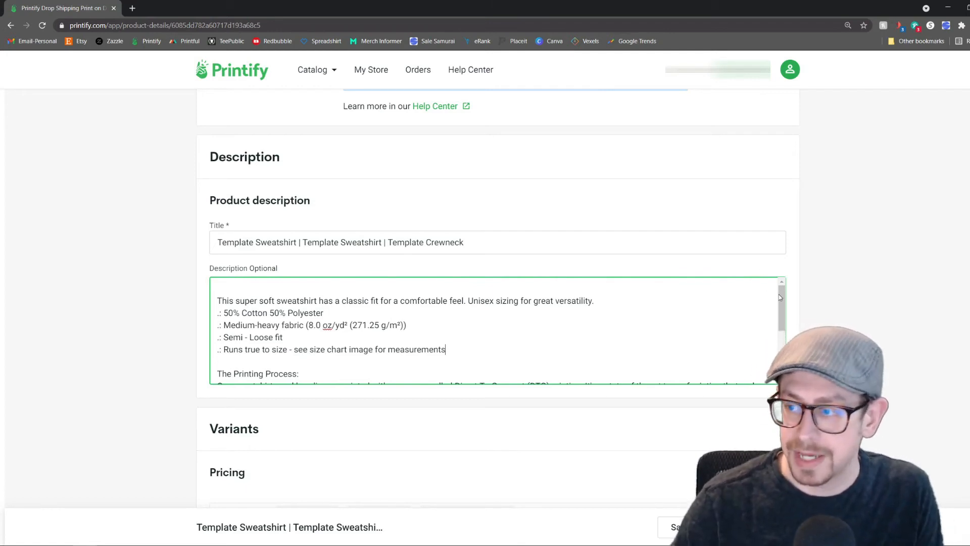
left_click_drag(782, 295, 779, 326)
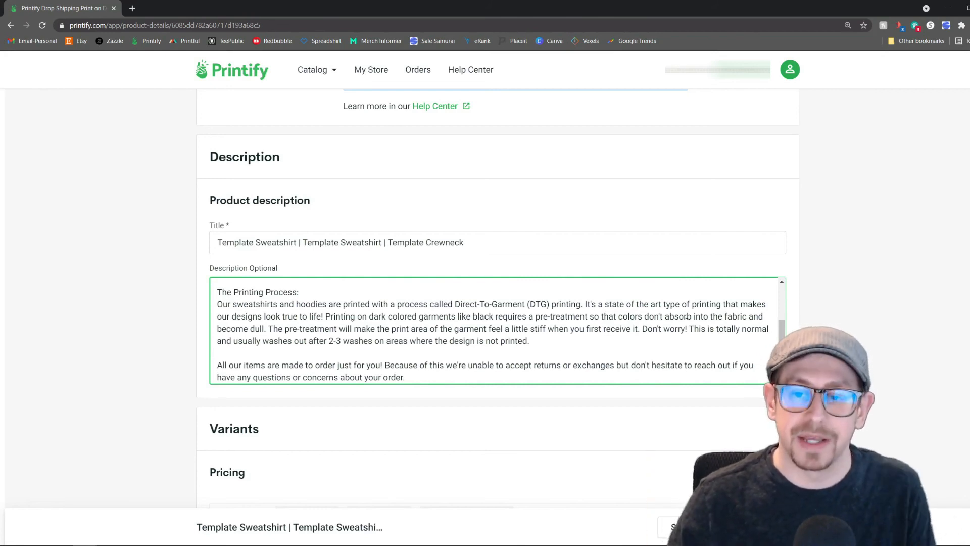
left_click_drag(786, 316, 785, 330)
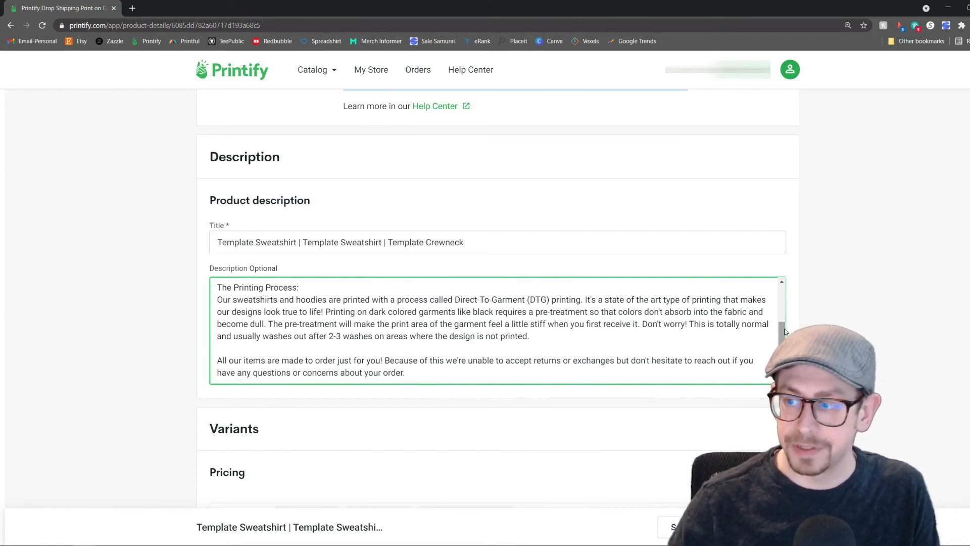
scroll(870, 329, "down", 2)
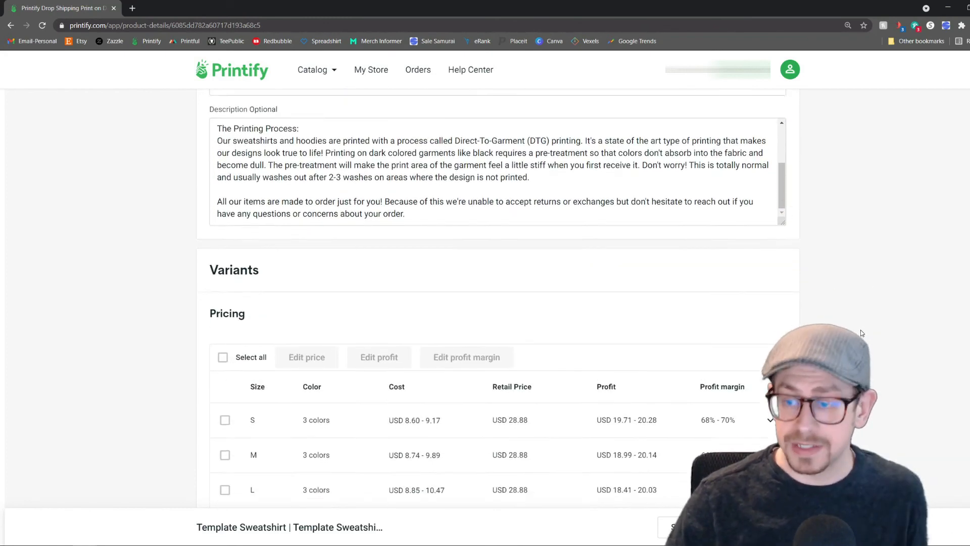
scroll(870, 328, "down", 2)
scroll(869, 329, "down", 2)
scroll(870, 329, "down", 1)
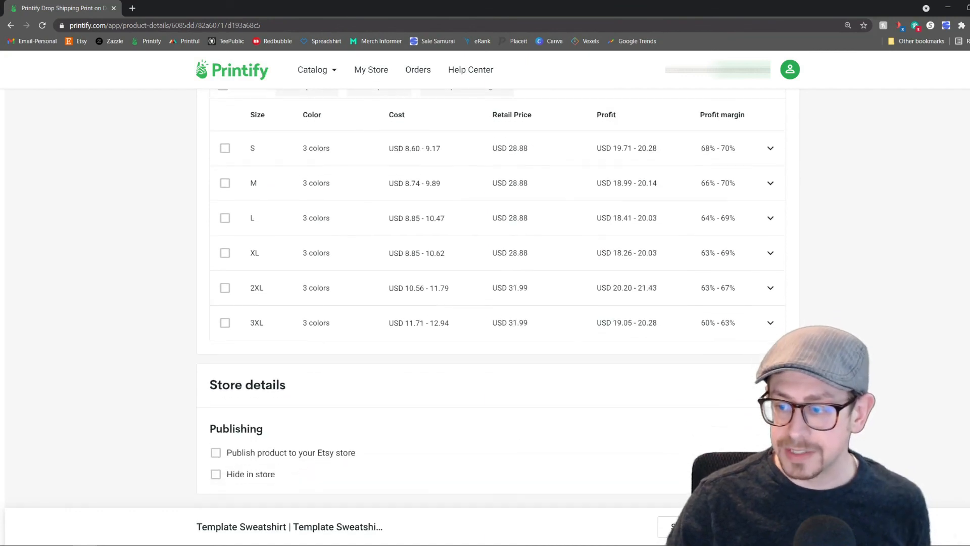
Return from the sweatshirt listing details to the store's product list
left_click(679, 526)
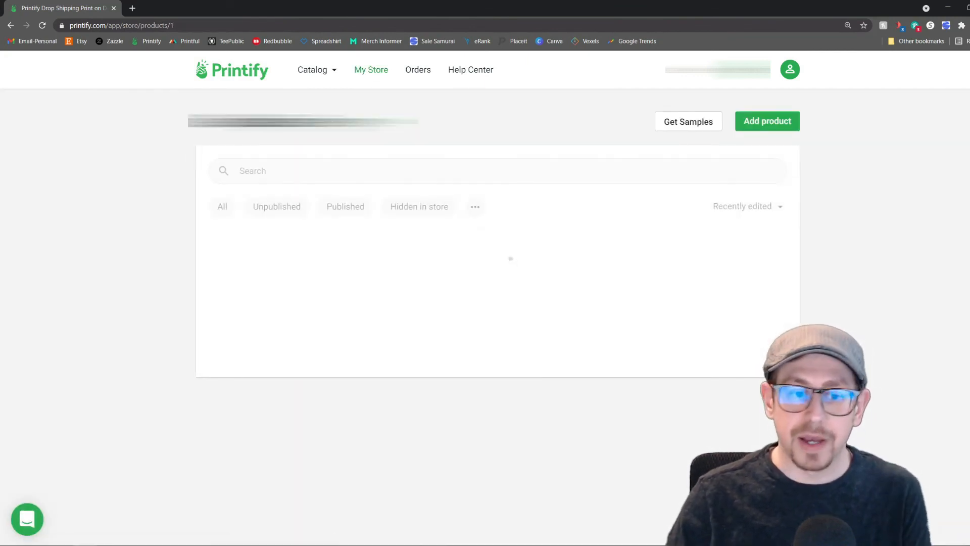
scroll(745, 304, "down", 1)
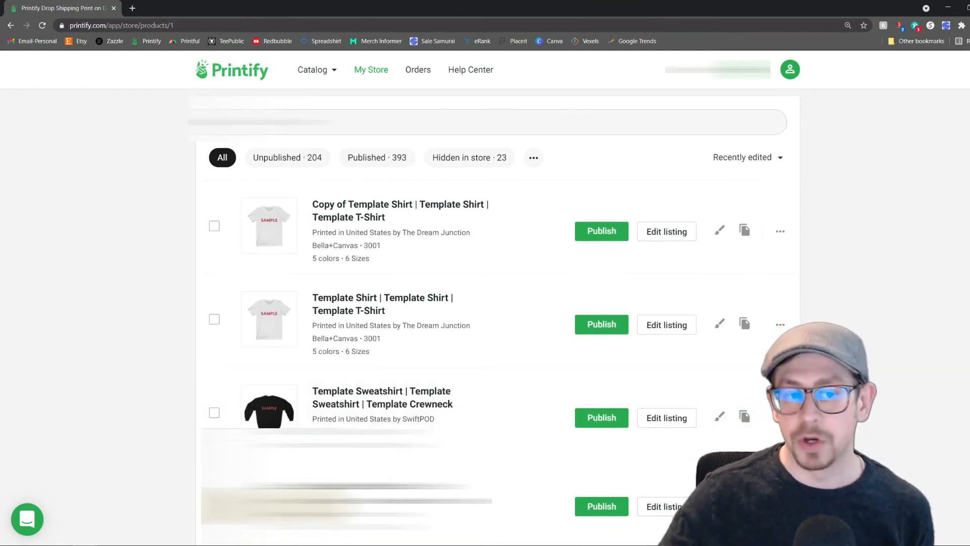
scroll(493, 304, "up", 1)
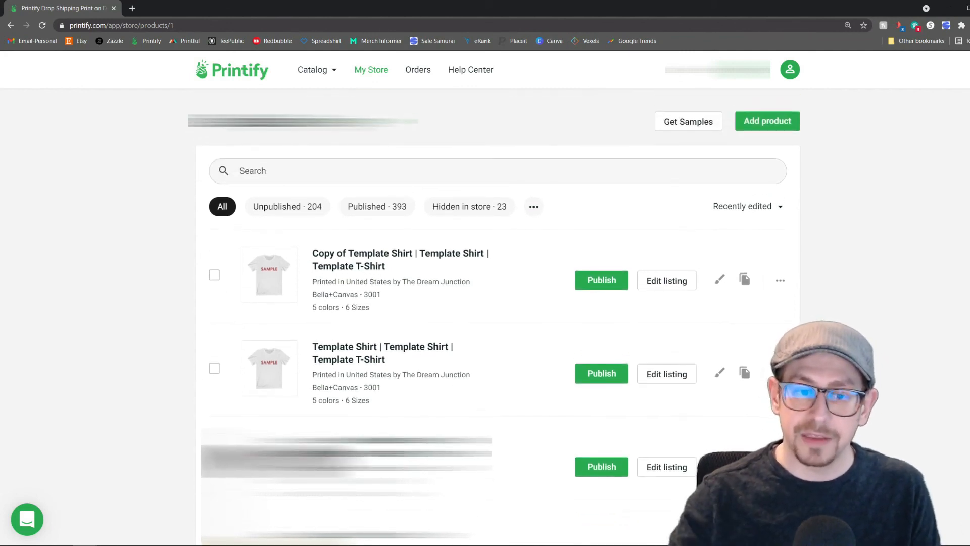